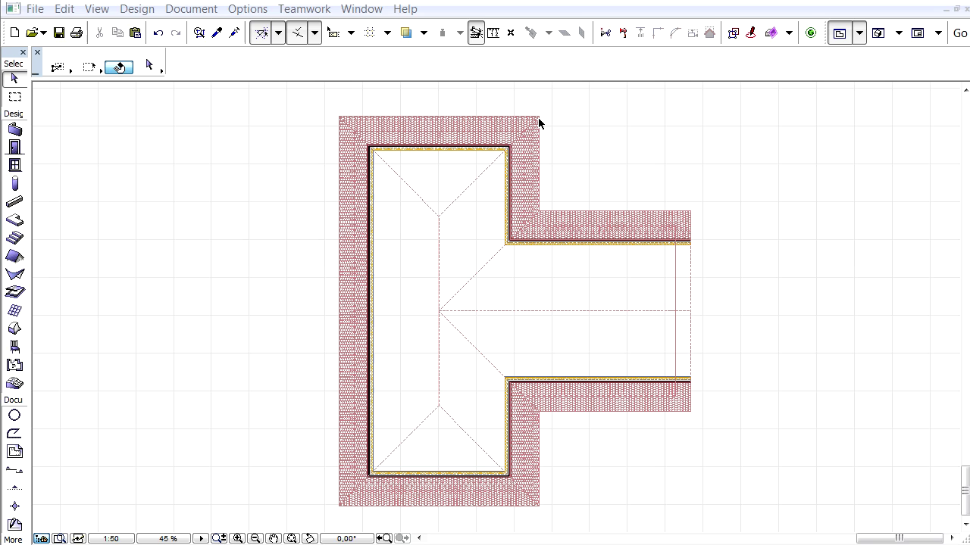
Select the T-shaped hipped roof and go to the RoofMaker Roof Wizard command
{"action": "key", "text": "g"}
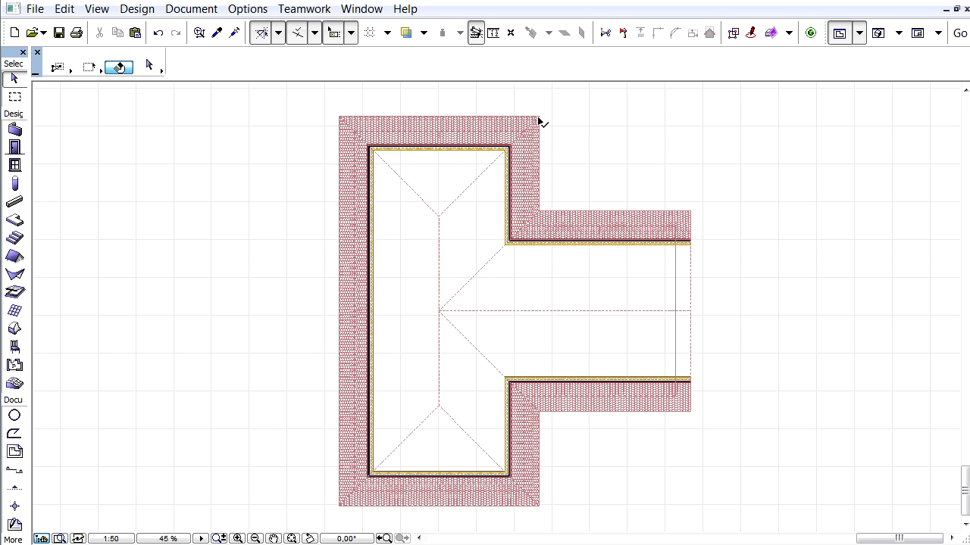
{"action": "left_click", "coordinate": [539, 121]}
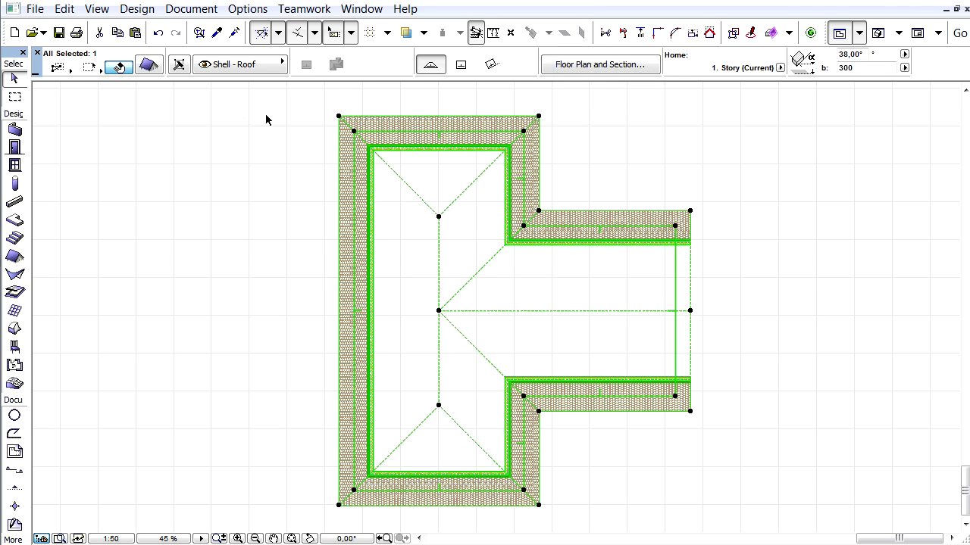
{"action": "left_click", "coordinate": [144, 9]}
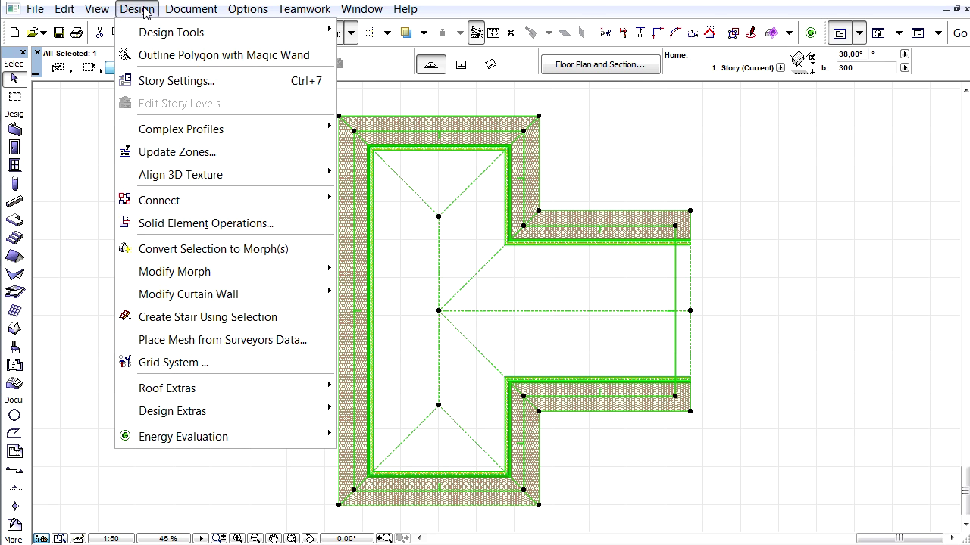
{"action": "mouse_move", "coordinate": [304, 394]}
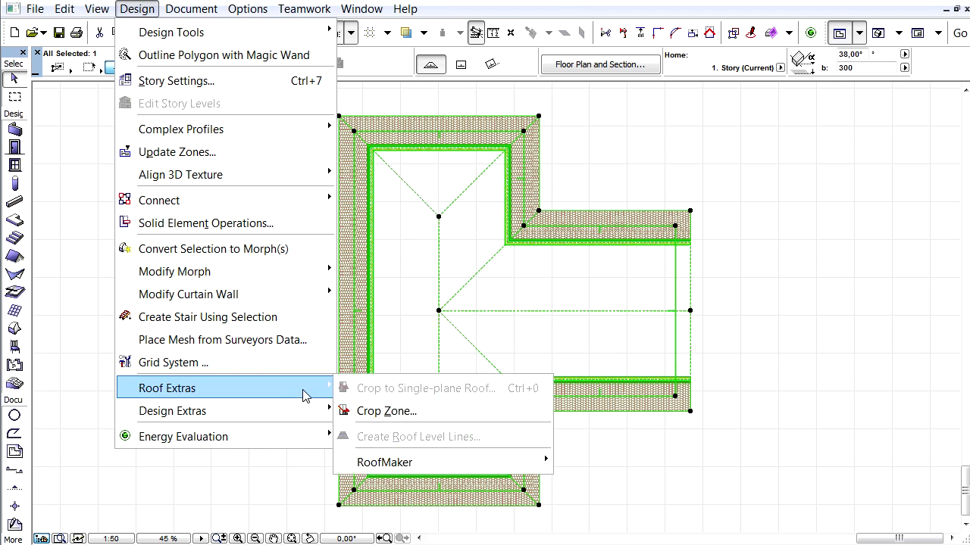
{"action": "mouse_move", "coordinate": [483, 466]}
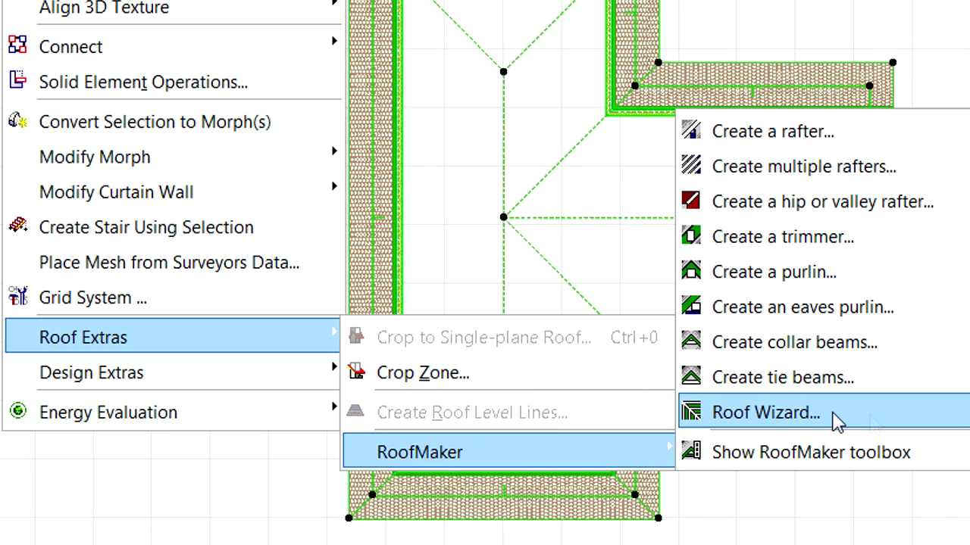
Run the Roof Wizard after reviewing its collar beam, purlin, trimmer and hip rafter tabs
{"action": "left_click", "coordinate": [838, 422]}
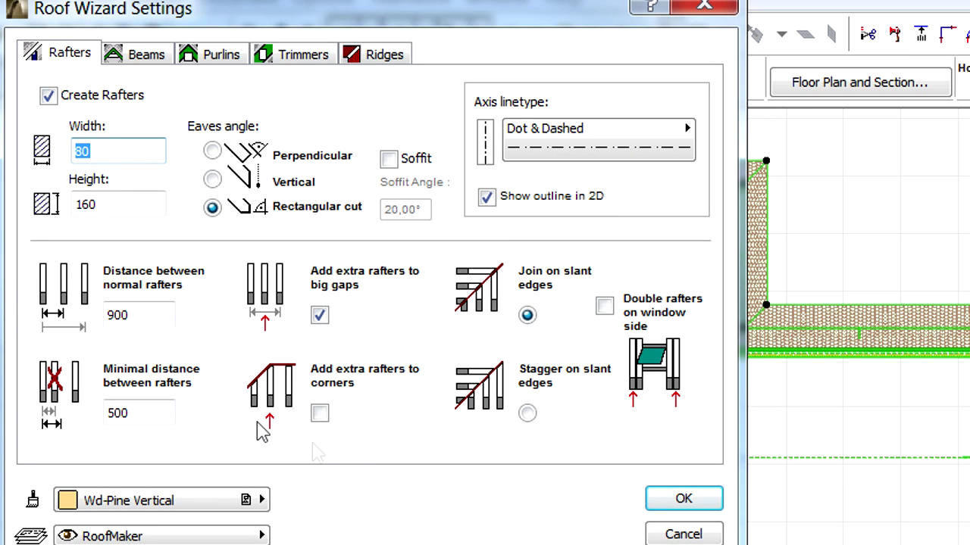
{"action": "left_click", "coordinate": [158, 65]}
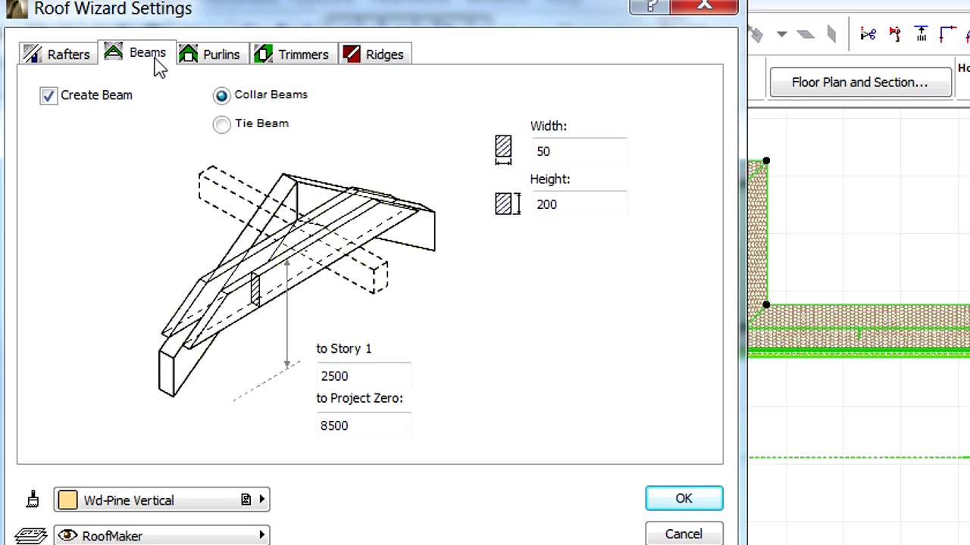
{"action": "left_click", "coordinate": [223, 64]}
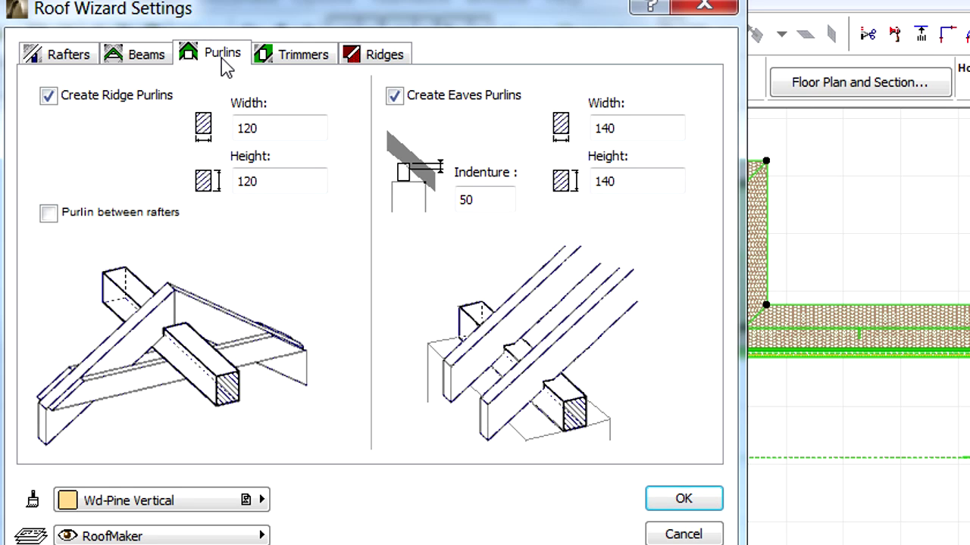
{"action": "left_click", "coordinate": [303, 60]}
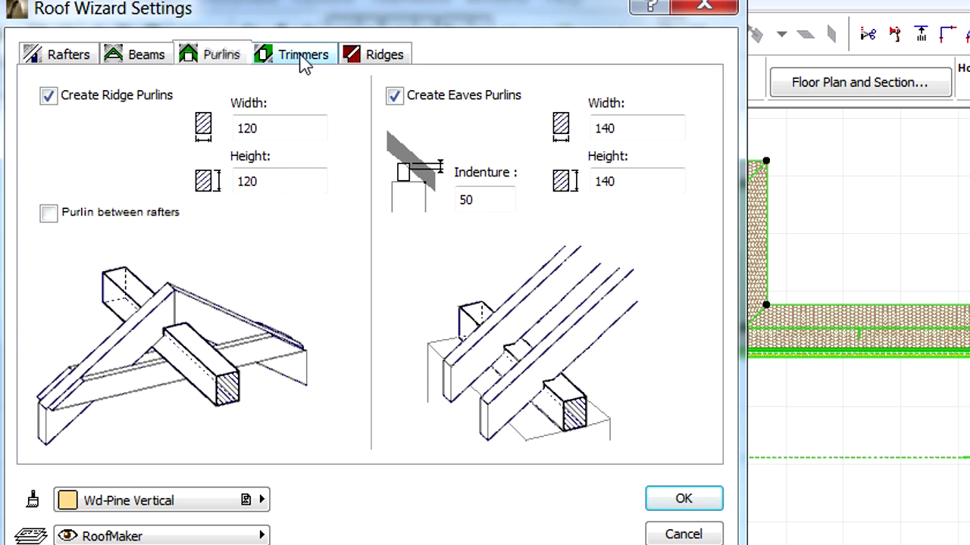
{"action": "left_click", "coordinate": [382, 61]}
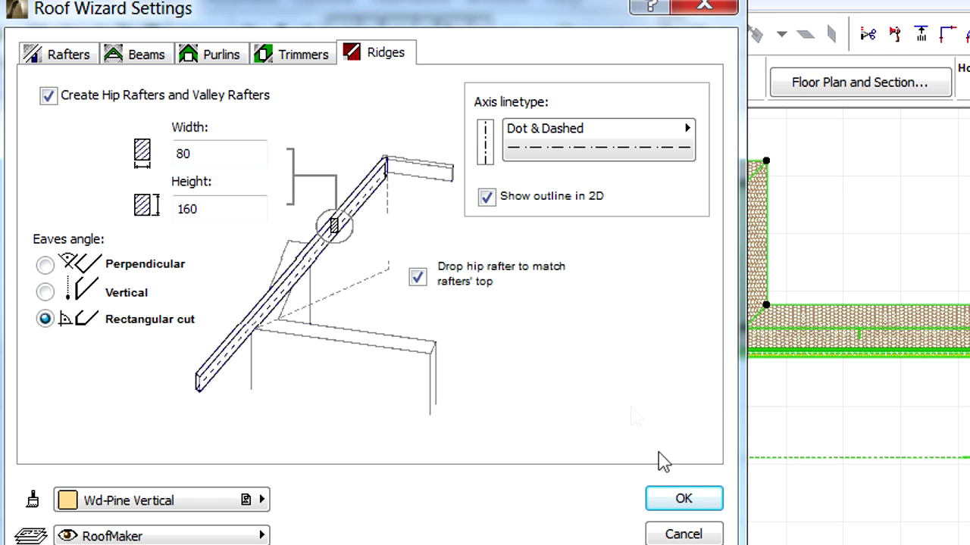
{"action": "left_click", "coordinate": [712, 503]}
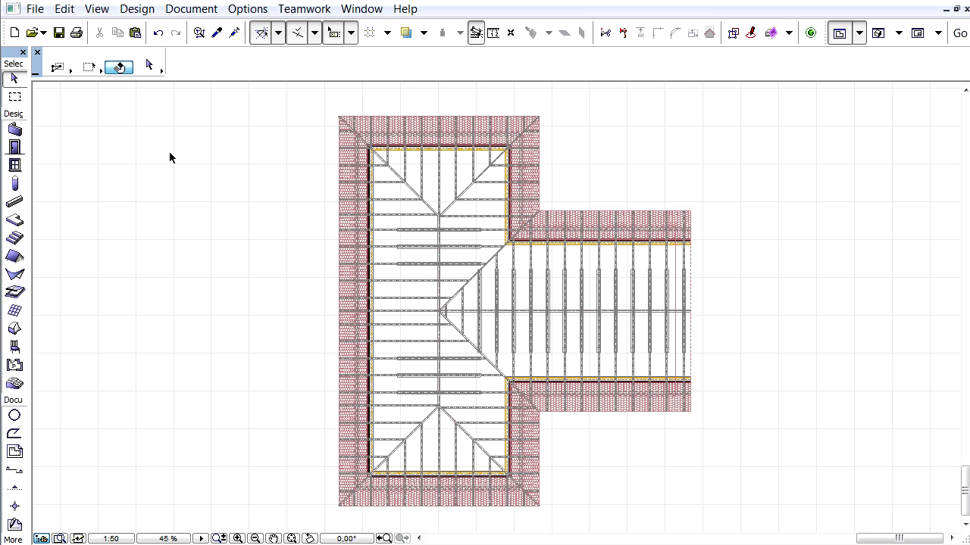
Turn off visibility of the Shell - Roof layer in Layer Settings
{"action": "key", "text": "ctrl+l"}
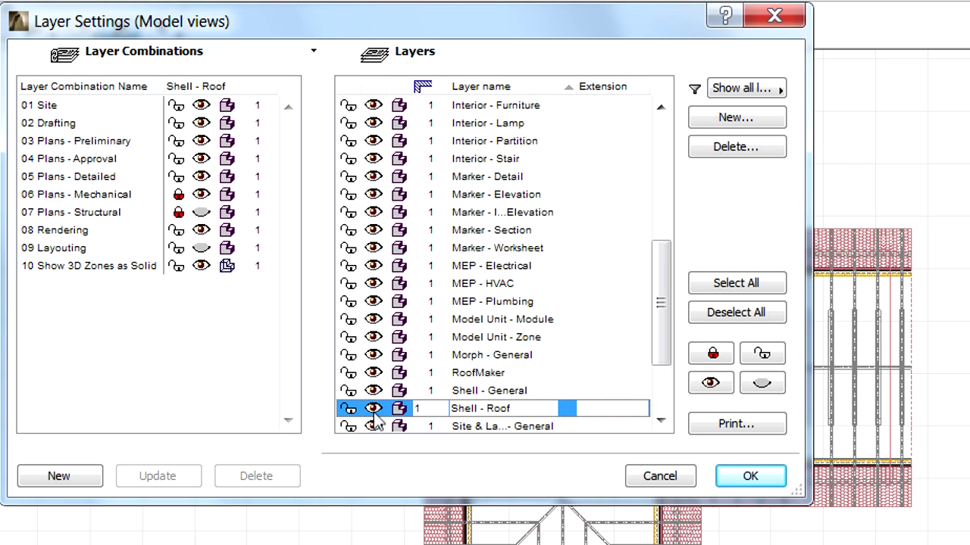
{"action": "left_click", "coordinate": [373, 409]}
{"action": "left_click", "coordinate": [750, 477]}
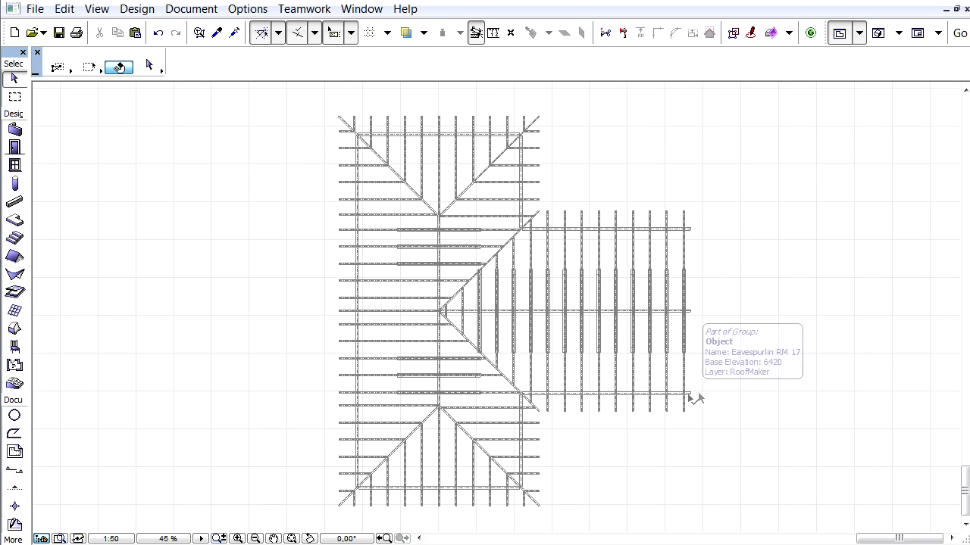
Orbit the timber framing in 3D, then back in plan open Find & Select
{"action": "key", "text": "F3"}
{"action": "mouse_move", "coordinate": [768, 383]}
{"action": "middle_mouse_down", "text": "shift"}
{"action": "mouse_move", "coordinate": [613, 363]}
{"action": "mouse_move", "coordinate": [762, 389]}
{"action": "middle_mouse_up", "text": "shift"}
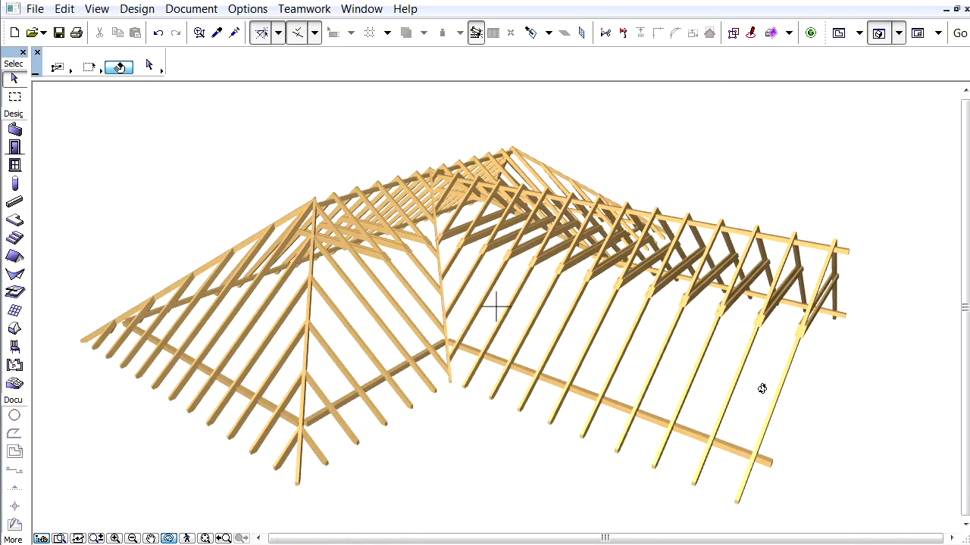
{"action": "key", "text": "F2"}
{"action": "left_click", "coordinate": [67, 10]}
{"action": "left_click", "coordinate": [221, 335]}
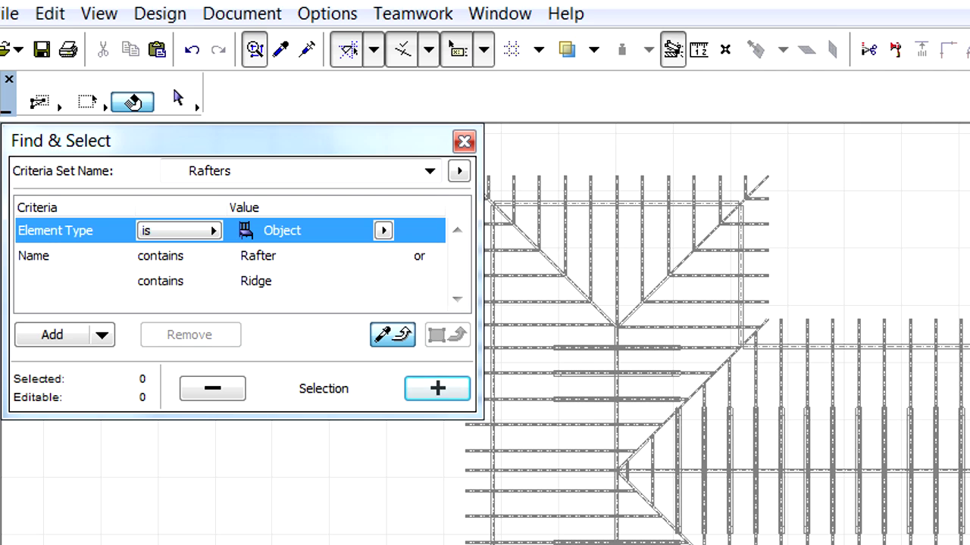
Select the 103 Rafter and Ridge objects and open their Object Settings
{"action": "left_click", "coordinate": [445, 390]}
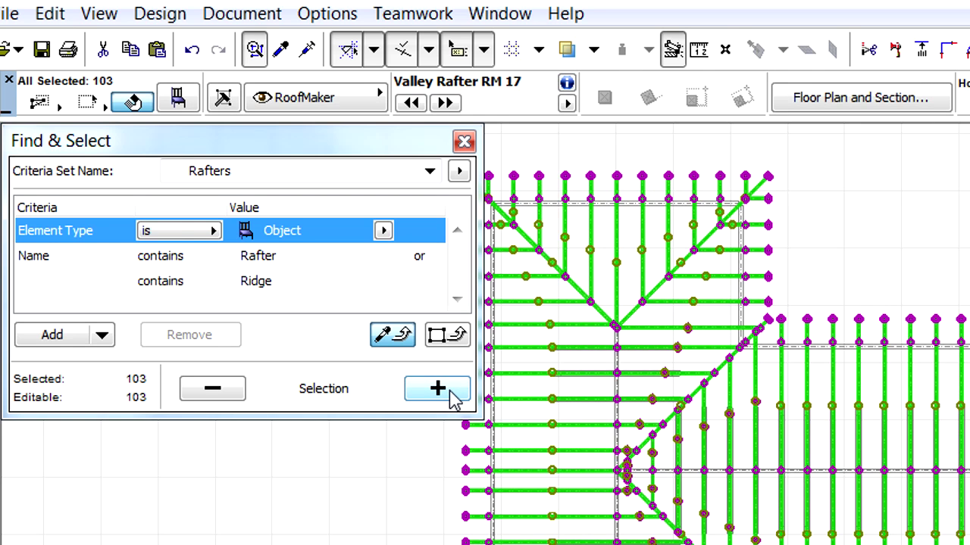
{"action": "key", "text": "ctrl+t"}
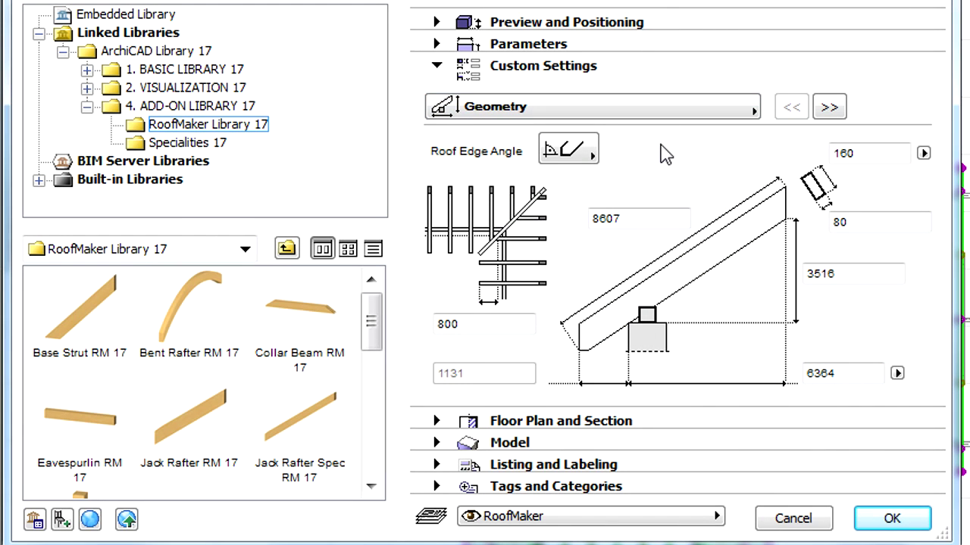
Keep the Rectangular Cut edge angle and set Floor Plan Display to Projected with Overhead
{"action": "left_click", "coordinate": [564, 154]}
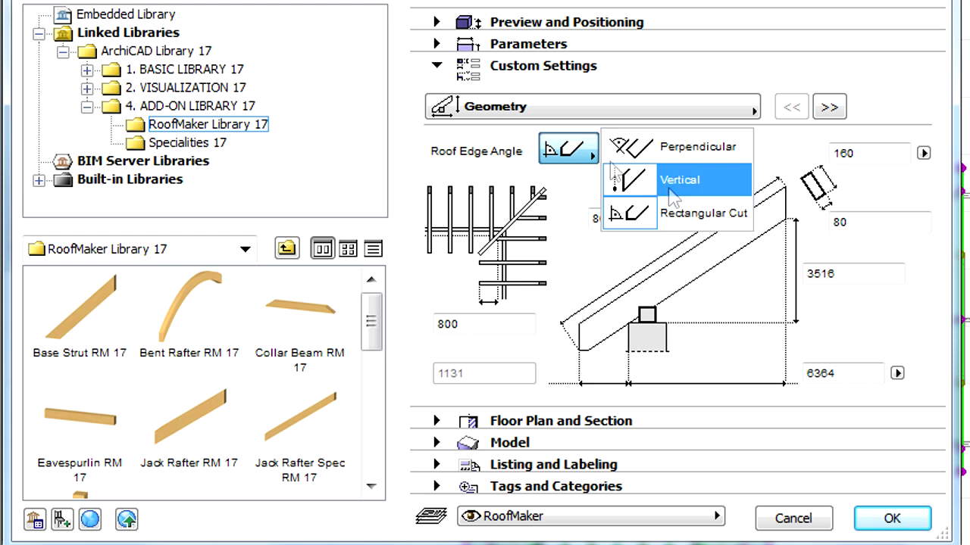
{"action": "left_click", "coordinate": [579, 150]}
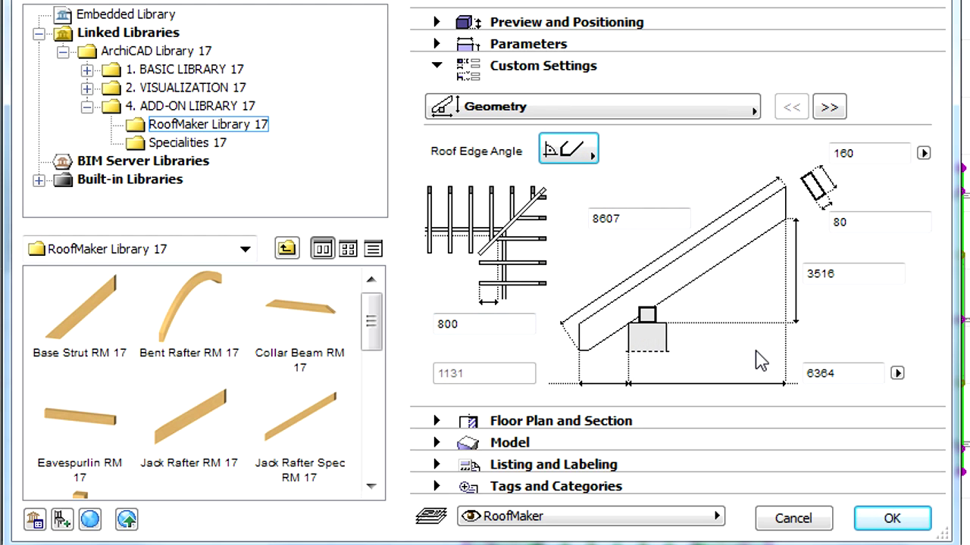
{"action": "left_click", "coordinate": [830, 107]}
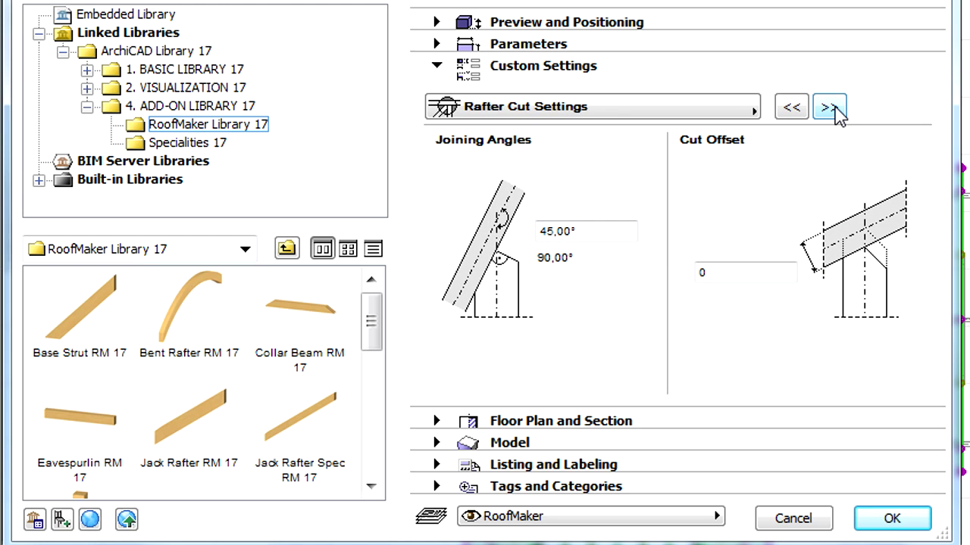
{"action": "left_click", "coordinate": [833, 108]}
{"action": "left_click", "coordinate": [842, 145]}
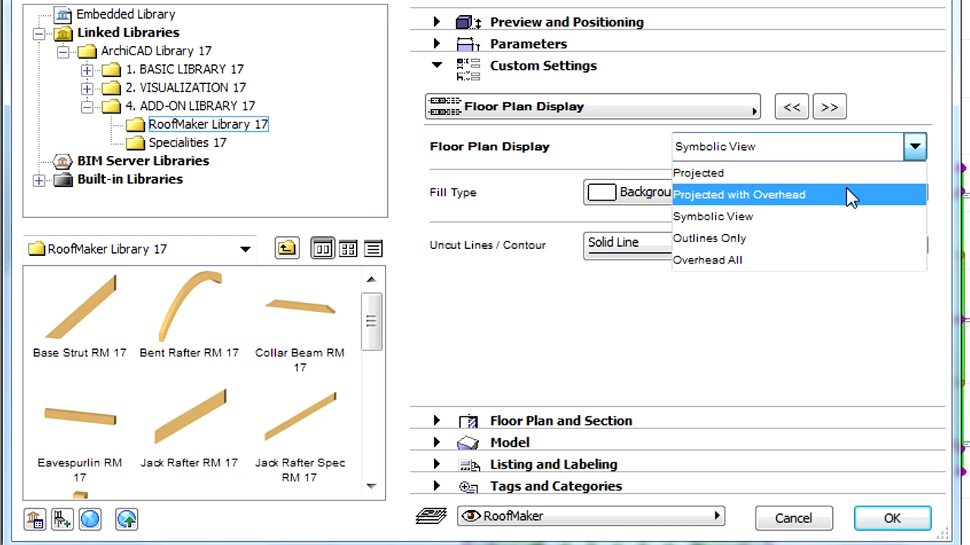
{"action": "left_click", "coordinate": [852, 199]}
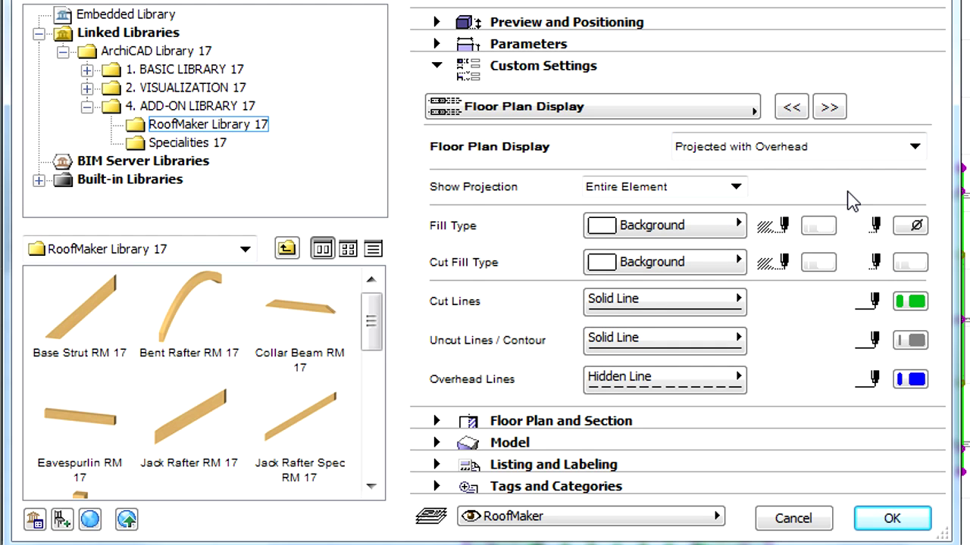
Leave Display Lumber Size on Symbol unticked and apply the rafter settings
{"action": "left_click", "coordinate": [831, 107]}
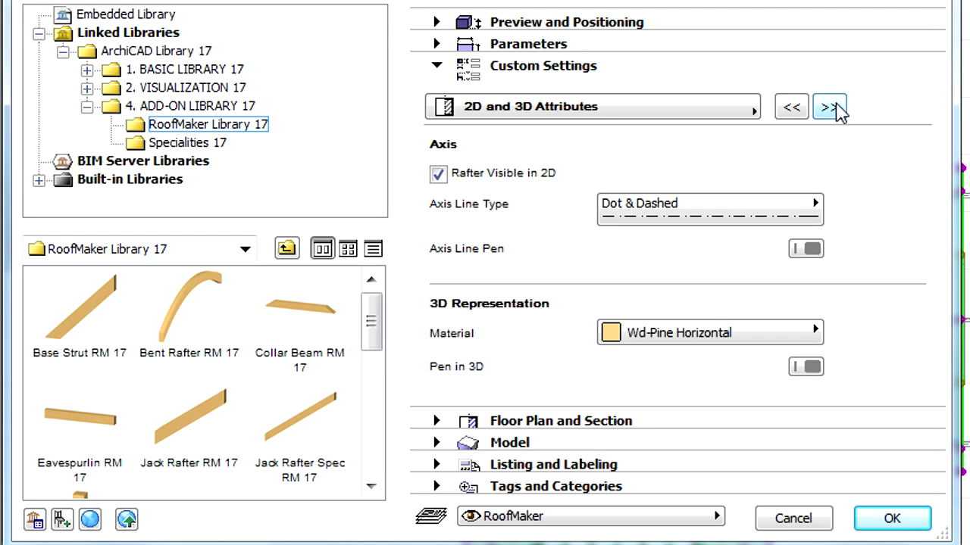
{"action": "left_click", "coordinate": [831, 107]}
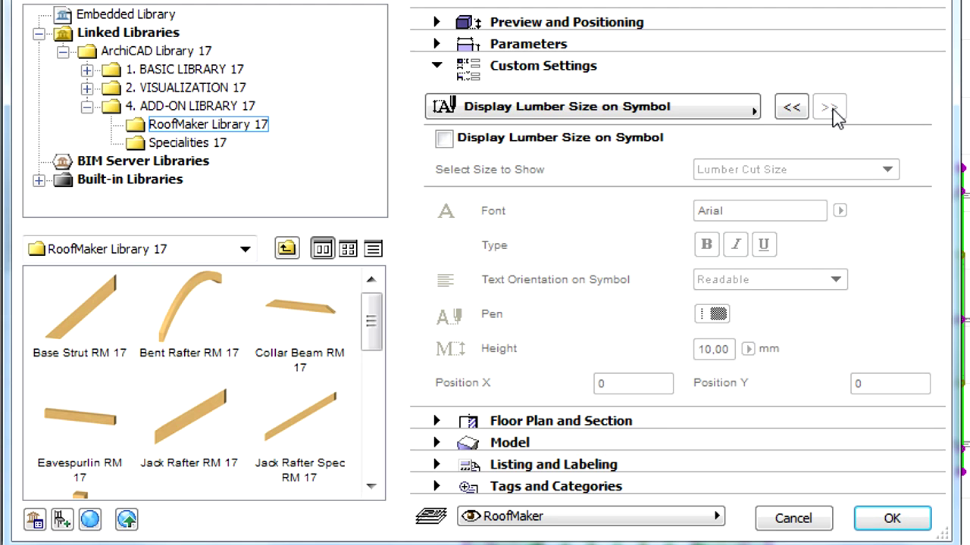
{"action": "left_click", "coordinate": [445, 140]}
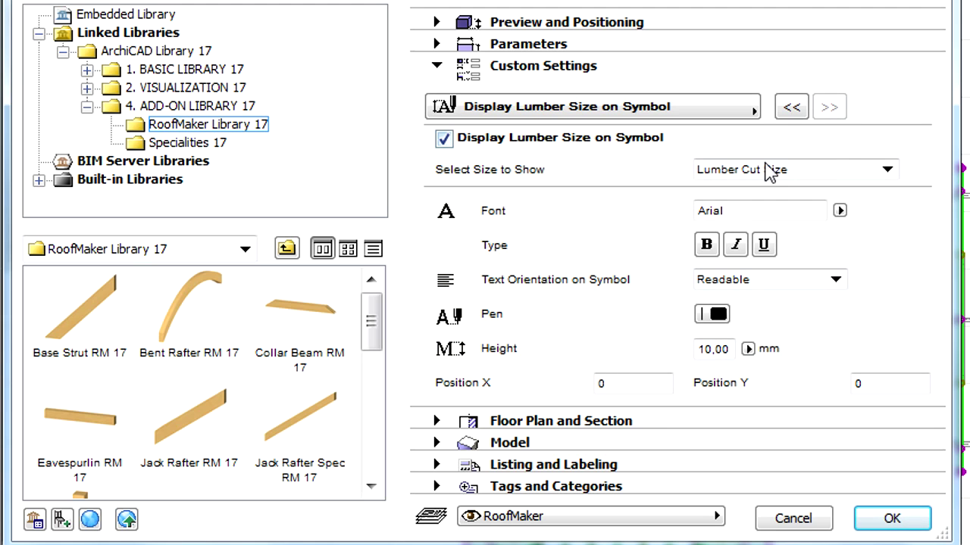
{"action": "left_click", "coordinate": [864, 173]}
{"action": "left_click", "coordinate": [864, 173]}
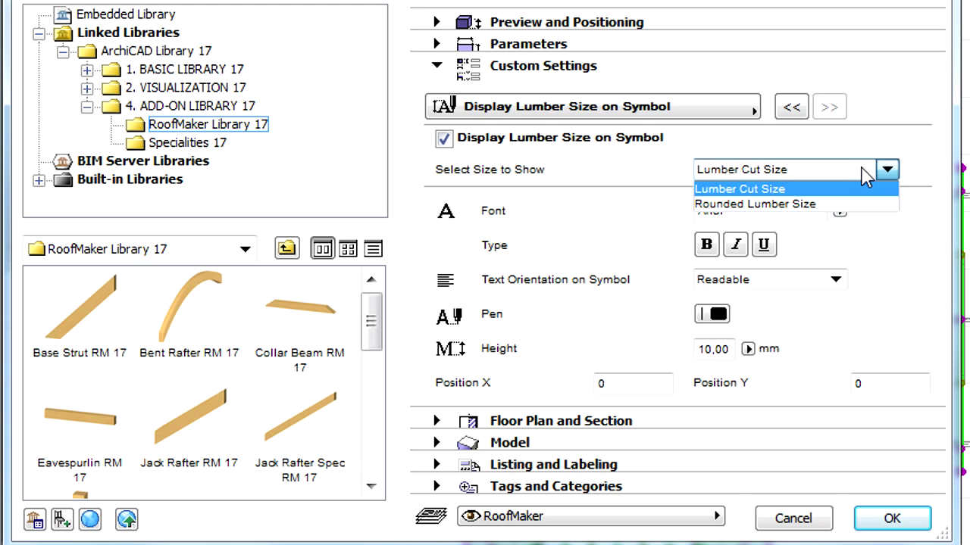
{"action": "left_click", "coordinate": [866, 174]}
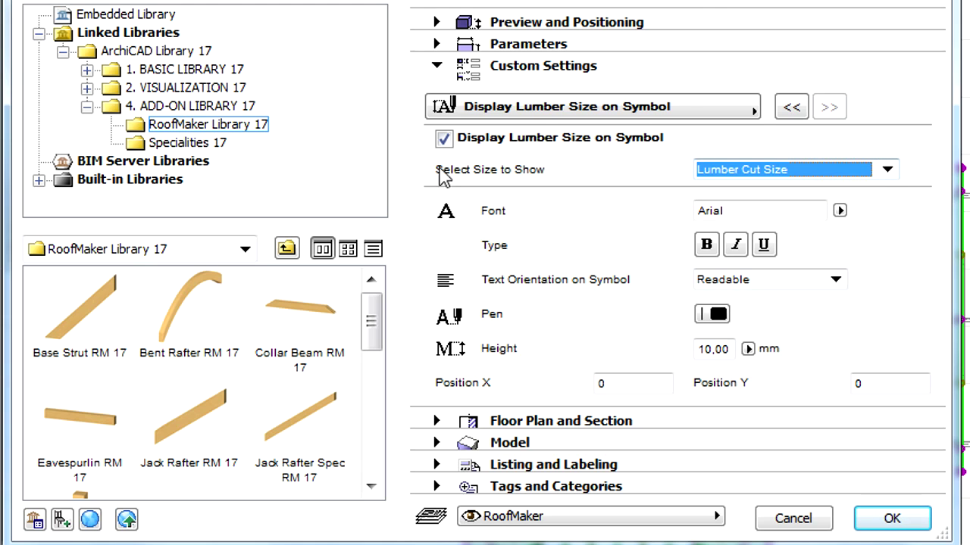
{"action": "left_click", "coordinate": [444, 139]}
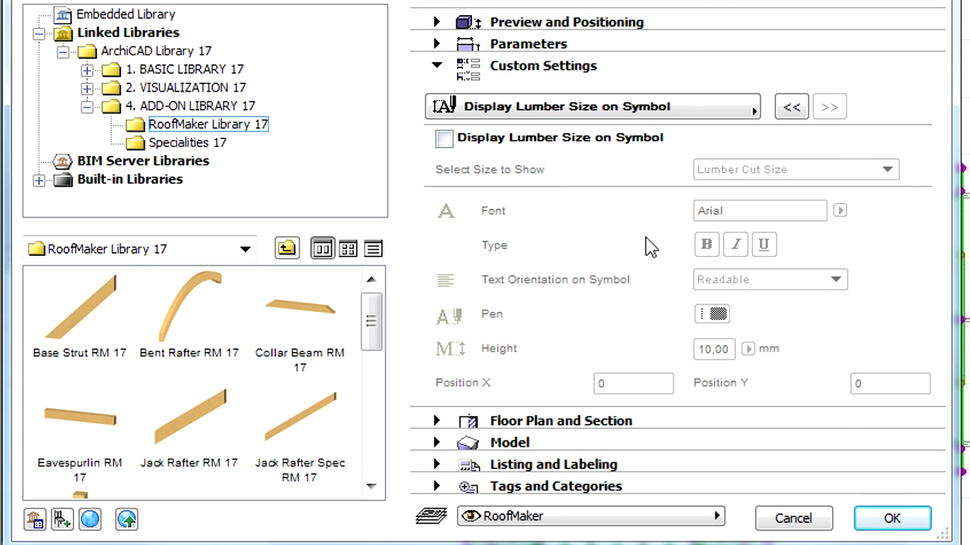
{"action": "left_click", "coordinate": [892, 518]}
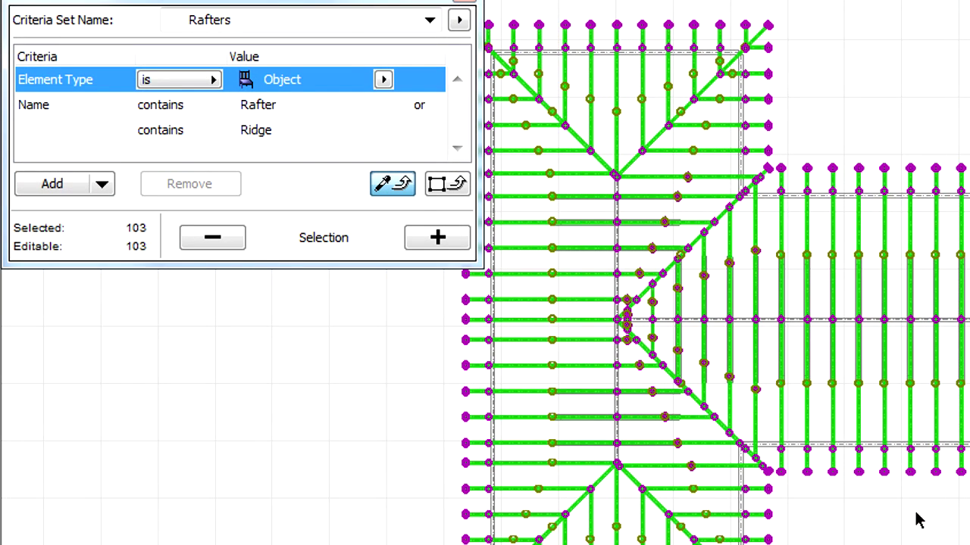
Deselect the rafters and zoom and pan the plan to bring the framing into view
{"action": "left_click", "coordinate": [847, 541]}
{"action": "scroll", "coordinate": [757, 534], "scroll_direction": "up", "scroll_amount": 6}
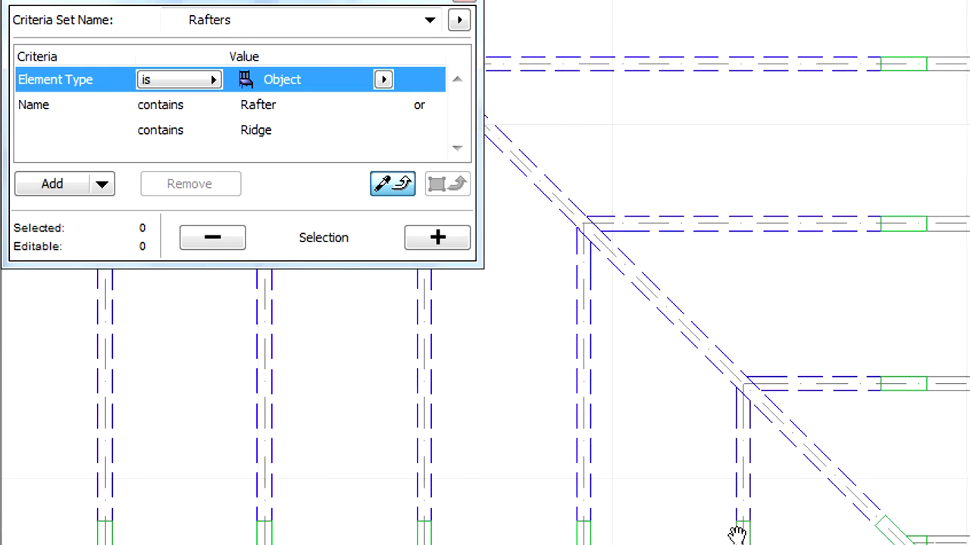
{"action": "middle_click_drag", "start_coordinate": [737, 535], "coordinate": [818, 469]}
{"action": "scroll", "coordinate": [818, 469], "scroll_direction": "down", "scroll_amount": 3}
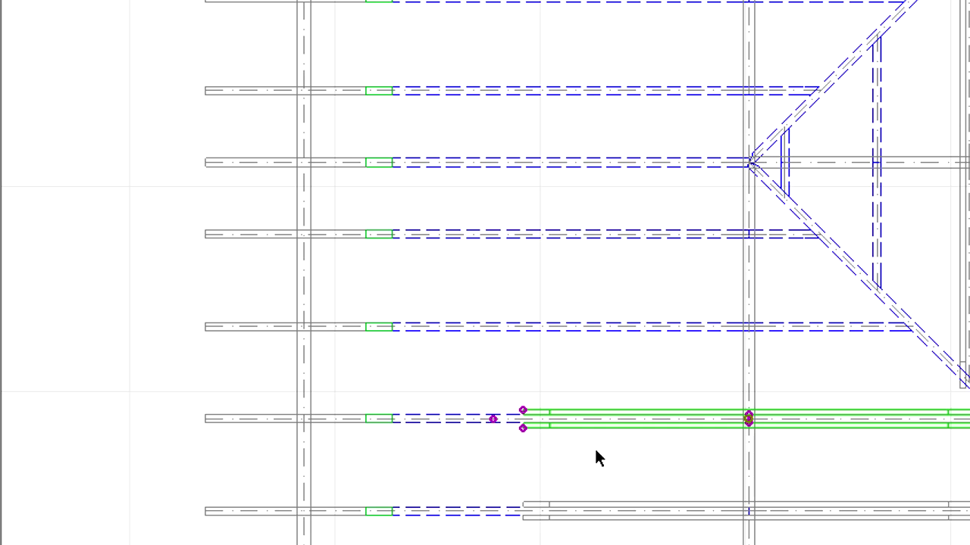
Open the collar beam's settings and switch Collar Type to Right, then back to Double
{"action": "key", "text": "ctrl+t"}
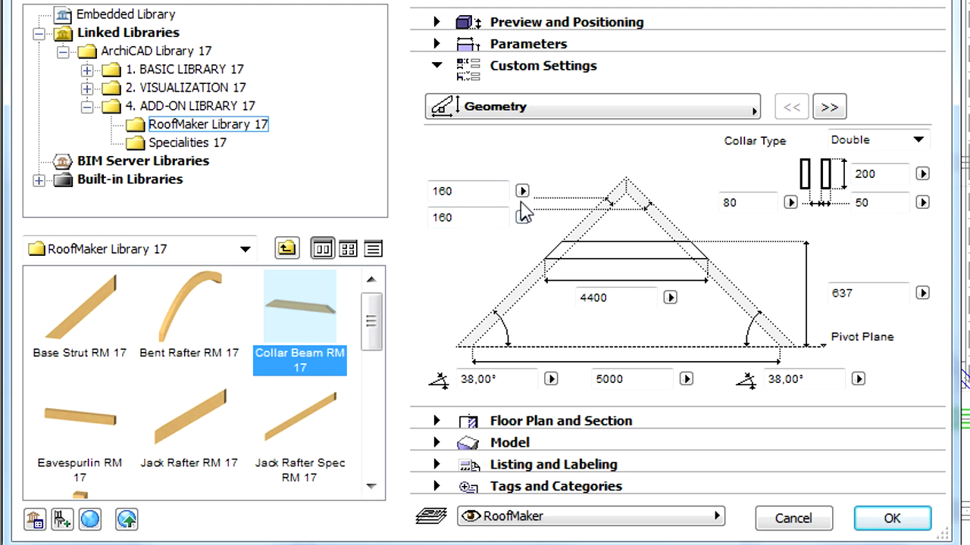
{"action": "left_click", "coordinate": [918, 139]}
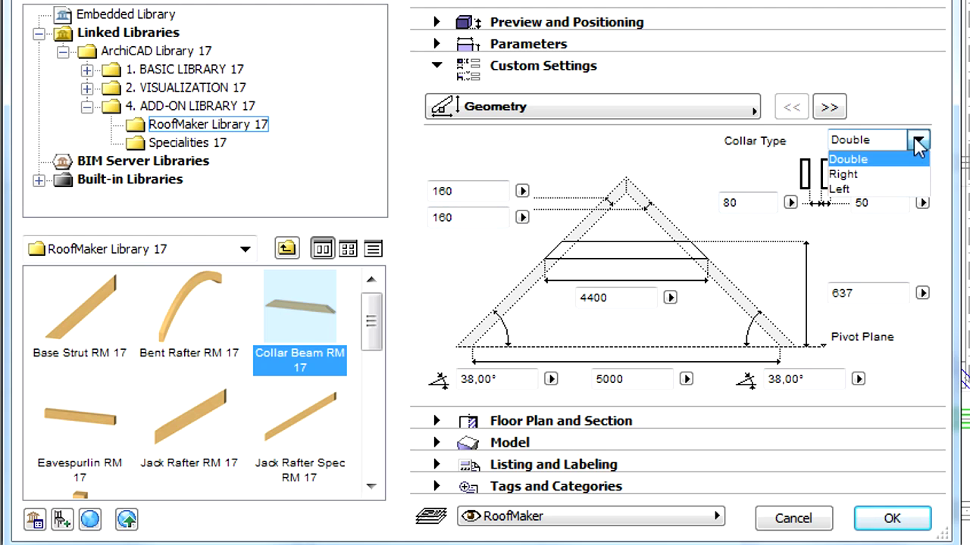
{"action": "left_click", "coordinate": [915, 175]}
{"action": "left_click", "coordinate": [918, 140]}
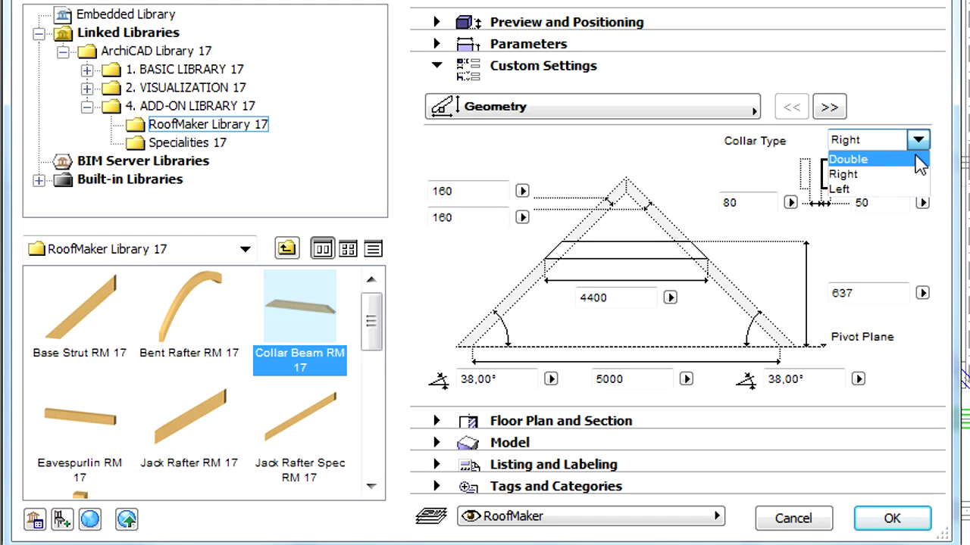
{"action": "left_click", "coordinate": [915, 159]}
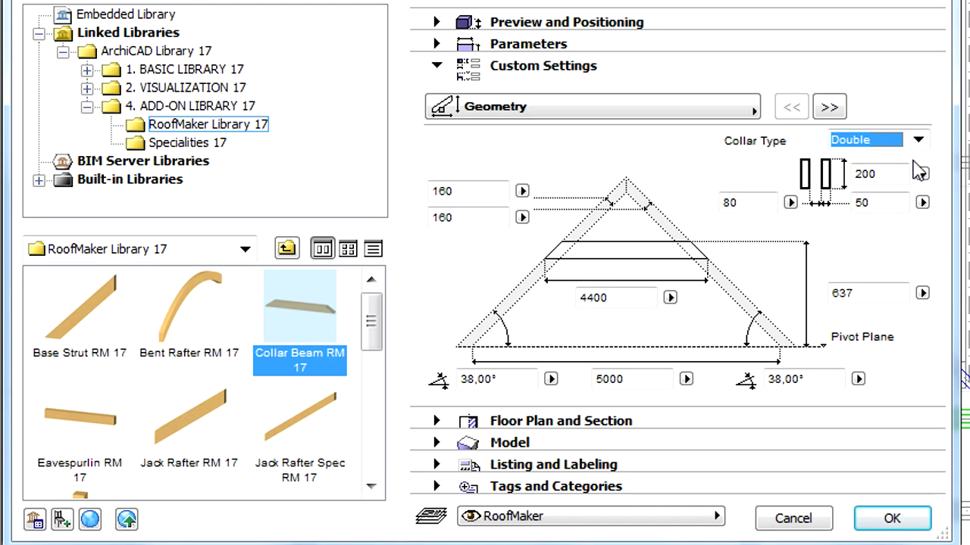
Page through the remaining collar beam settings, confirm them, and deselect the beam
{"action": "left_click", "coordinate": [830, 109]}
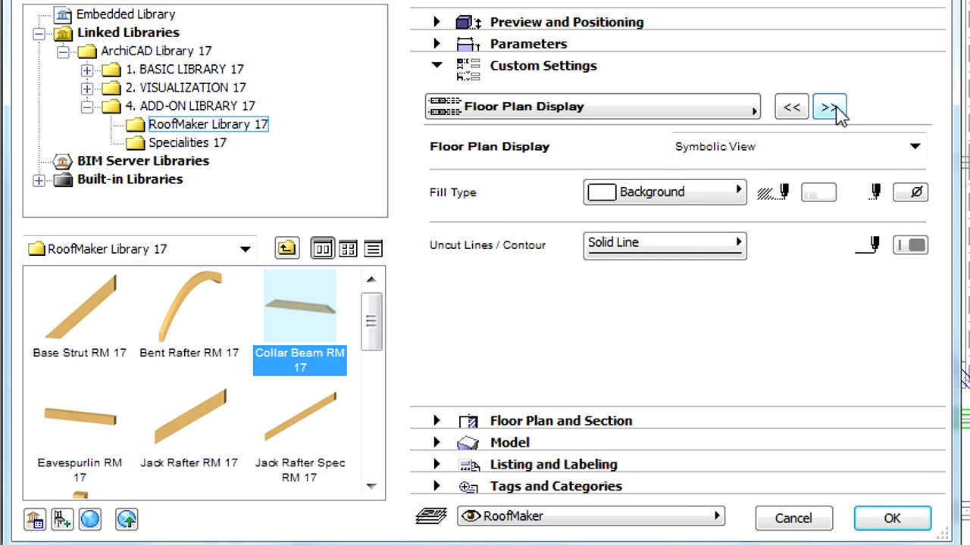
{"action": "left_click", "coordinate": [830, 109]}
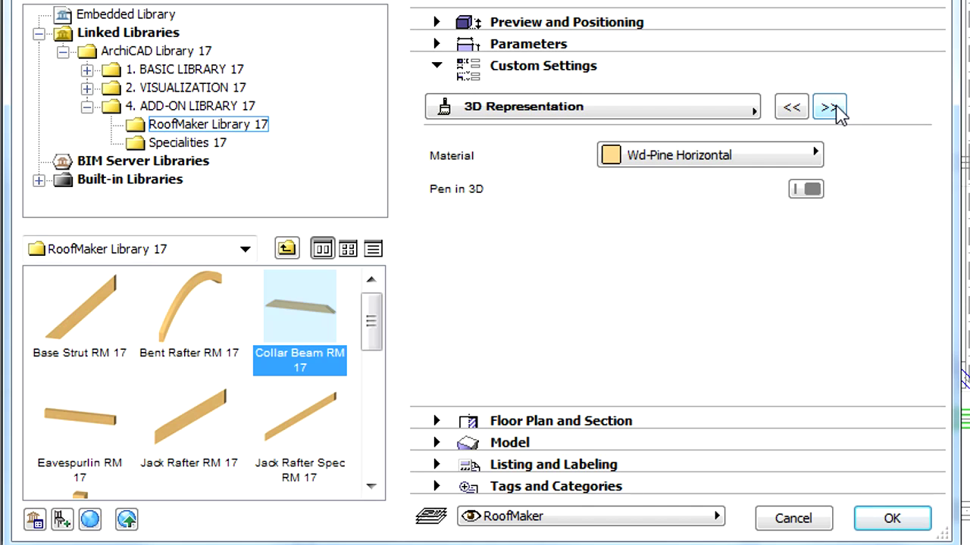
{"action": "left_click", "coordinate": [830, 109]}
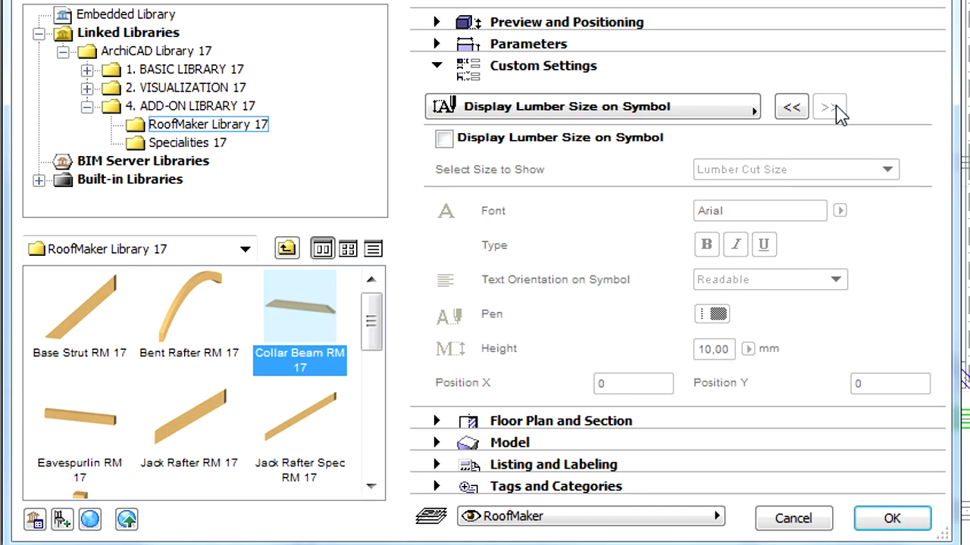
{"action": "left_click", "coordinate": [894, 520]}
{"action": "left_click", "coordinate": [927, 461]}
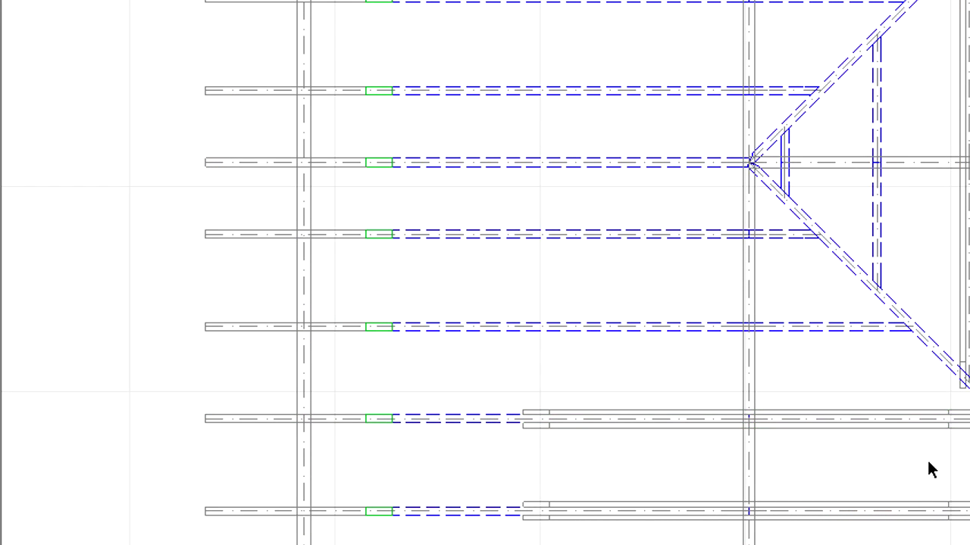
{"action": "left_click", "coordinate": [749, 468]}
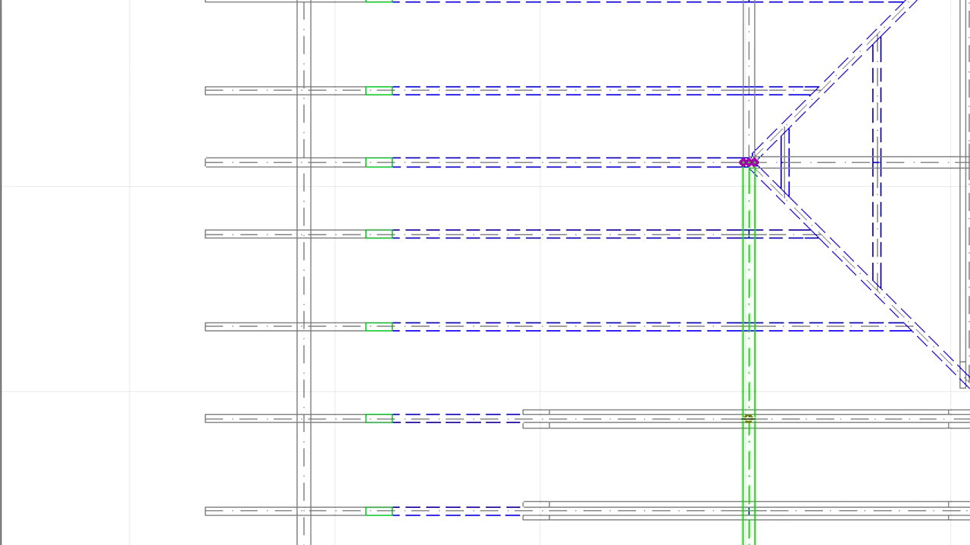
{"action": "key", "text": "ctrl+t"}
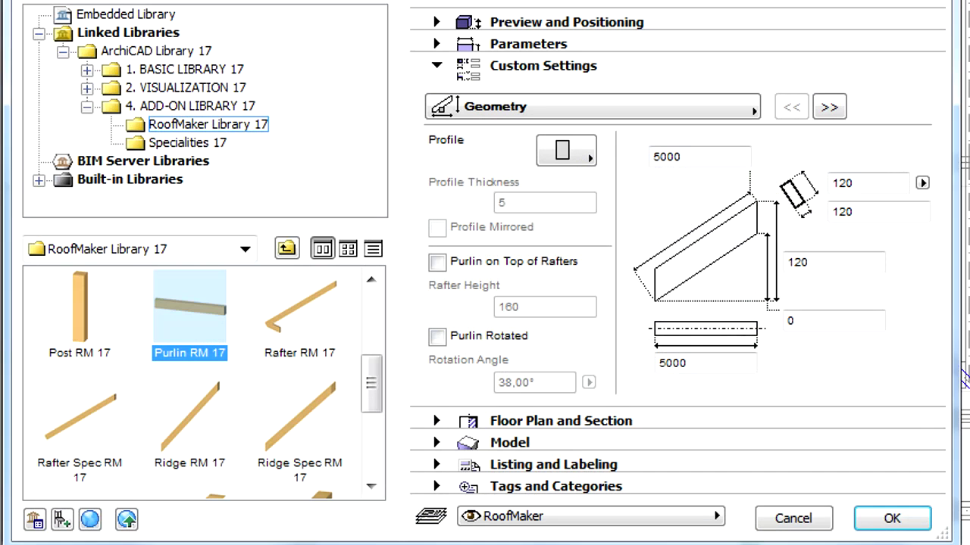
{"action": "left_click", "coordinate": [586, 155]}
{"action": "left_click", "coordinate": [586, 155]}
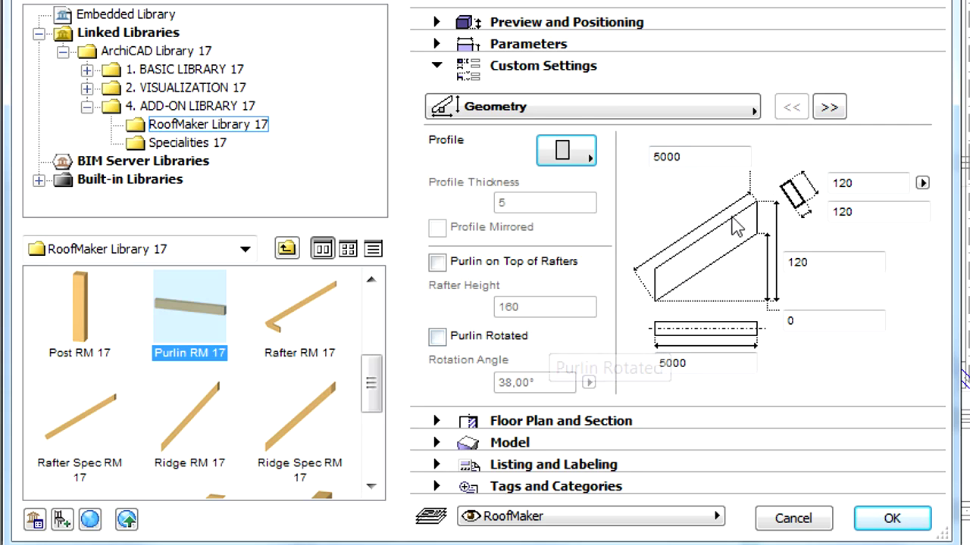
{"action": "left_click", "coordinate": [828, 108]}
{"action": "left_click", "coordinate": [829, 107]}
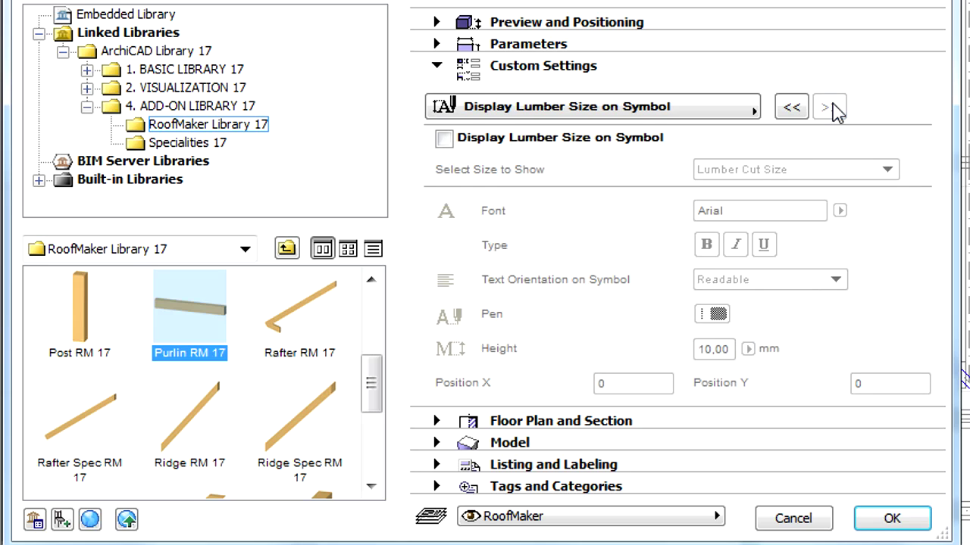
{"action": "left_click", "coordinate": [892, 519]}
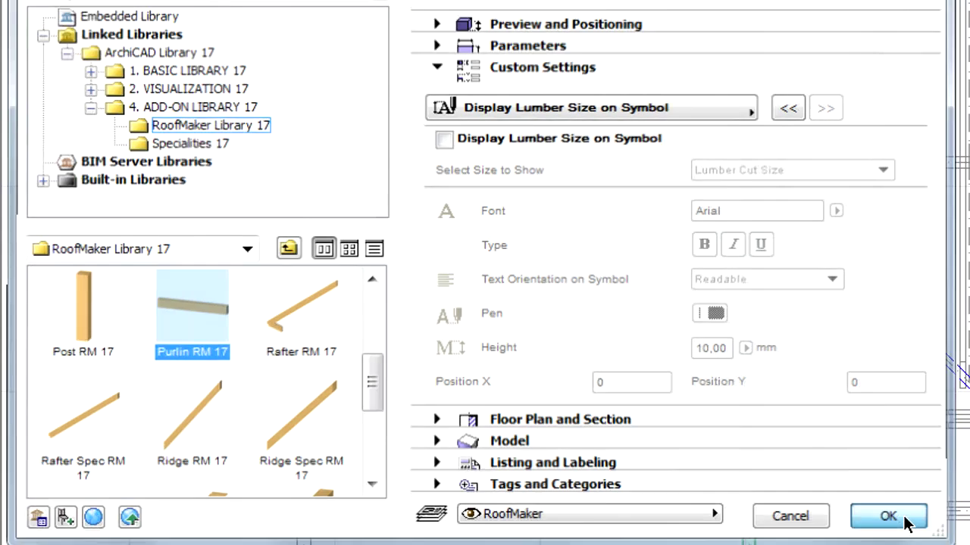